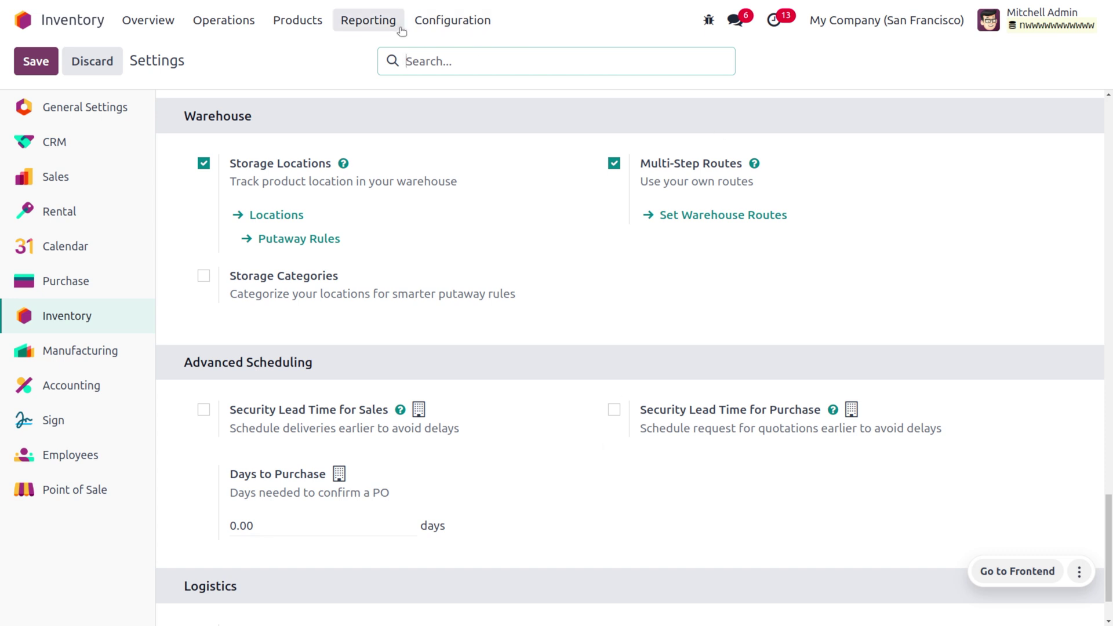
Go from Inventory Configuration to the Warehouses list.
{"action": "left_click", "coordinate": [432, 22]}
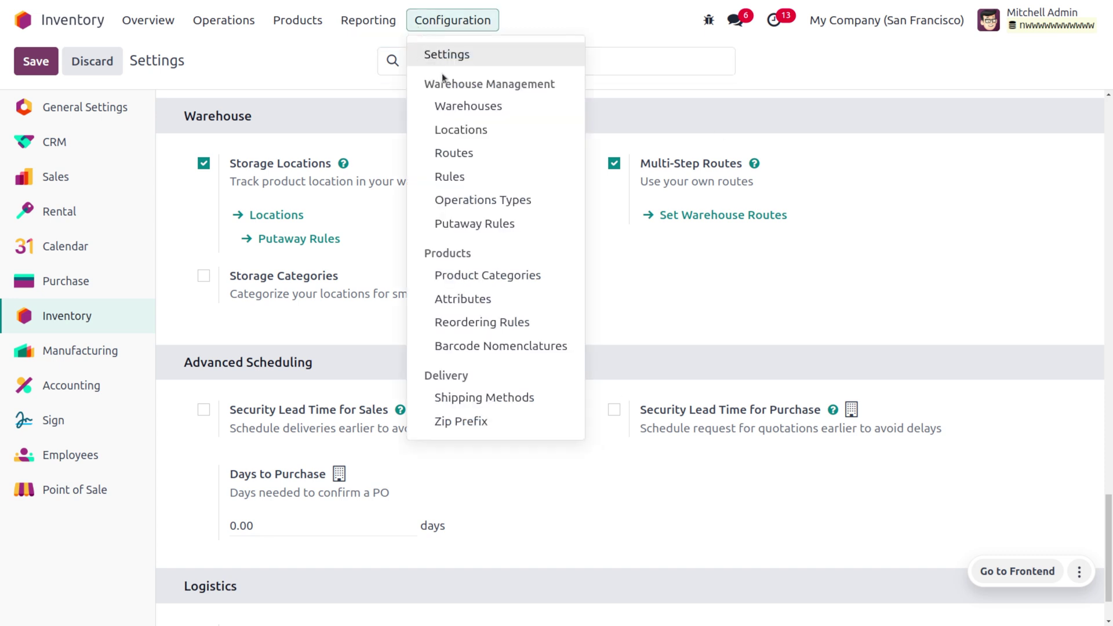
{"action": "left_click", "coordinate": [467, 107]}
Open the YourCompany warehouse's routes and the 'Pick components and then manufacture' route.
{"action": "left_click", "coordinate": [387, 148]}
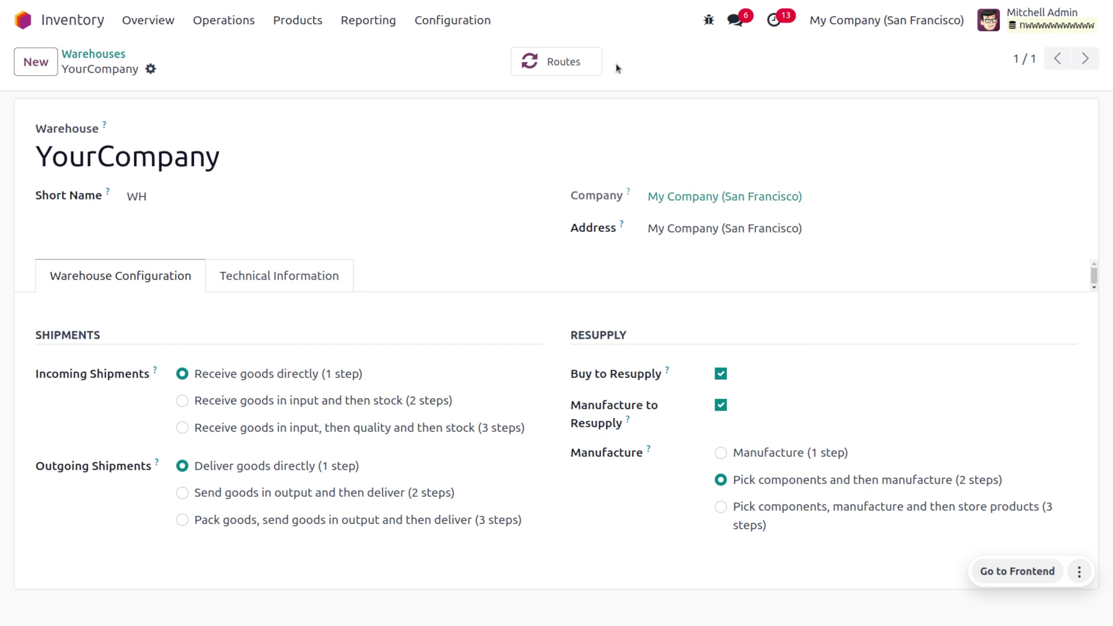
{"action": "left_click", "coordinate": [548, 71]}
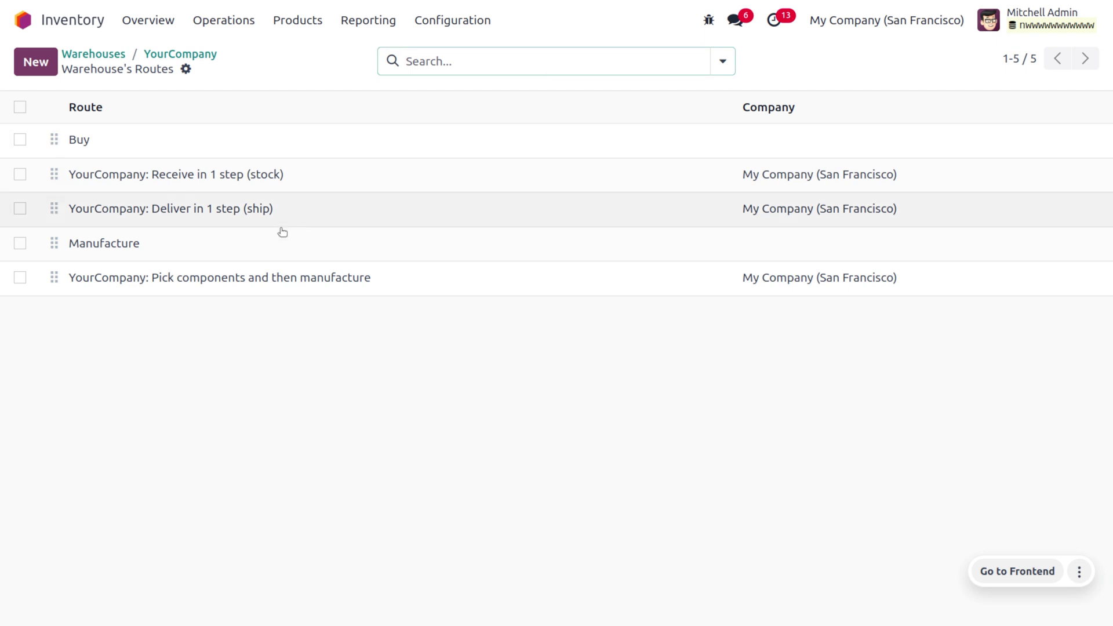
{"action": "left_click", "coordinate": [285, 280]}
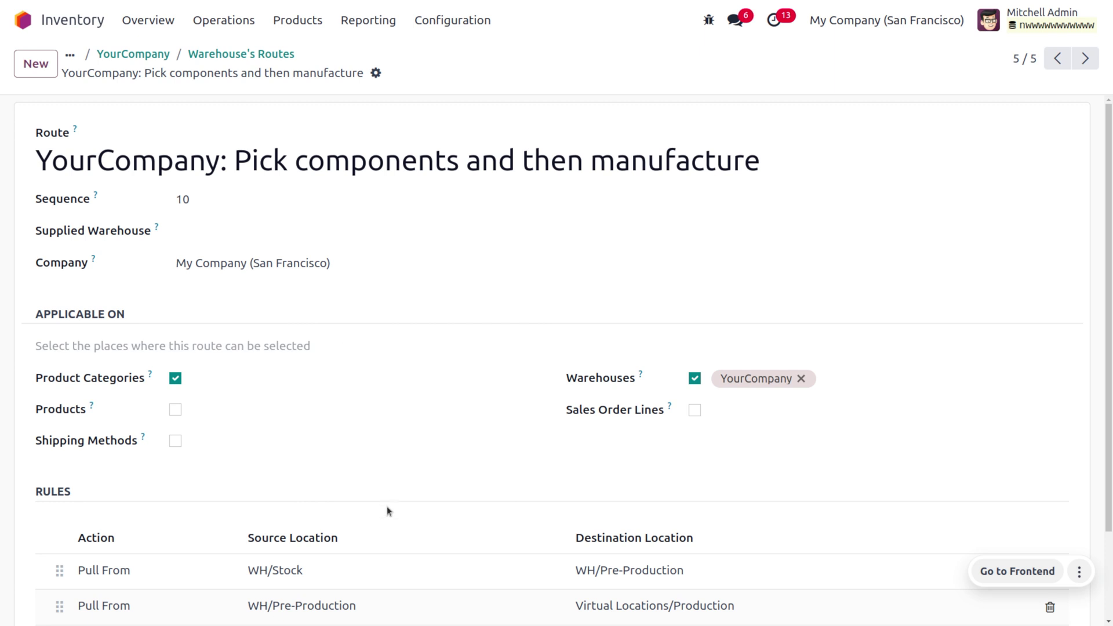
Review the Stock→Pre-Production and Pre-Production→Production rules, then go to the home menu.
{"action": "scroll", "coordinate": [387, 504], "scroll_direction": "down", "scroll_amount": 2}
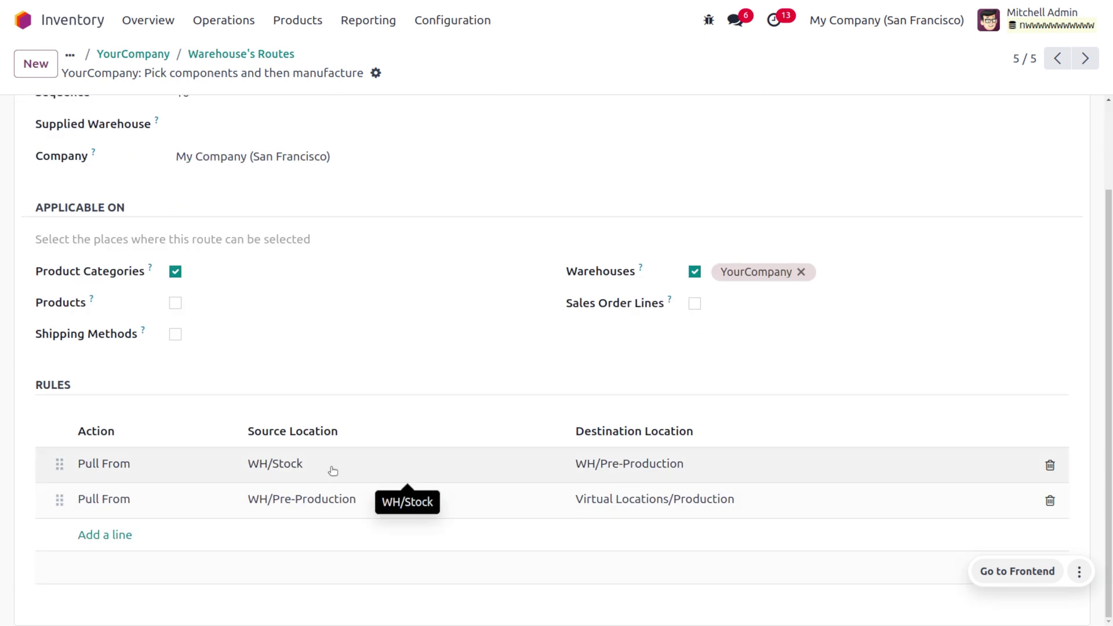
{"action": "left_click", "coordinate": [333, 470]}
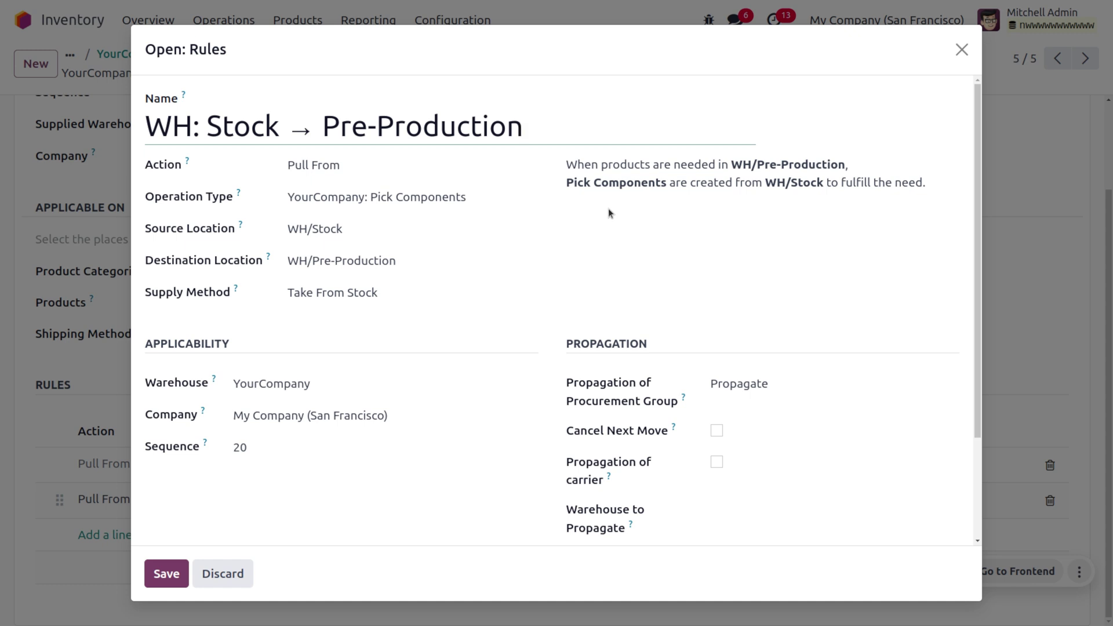
{"action": "left_click", "coordinate": [957, 52]}
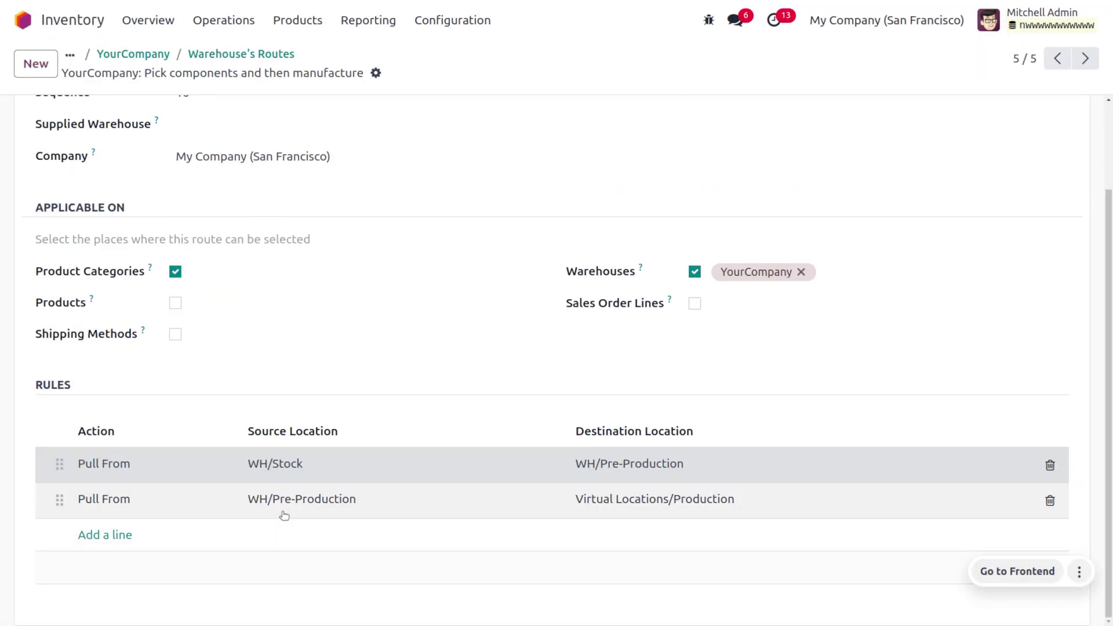
{"action": "left_click", "coordinate": [284, 515]}
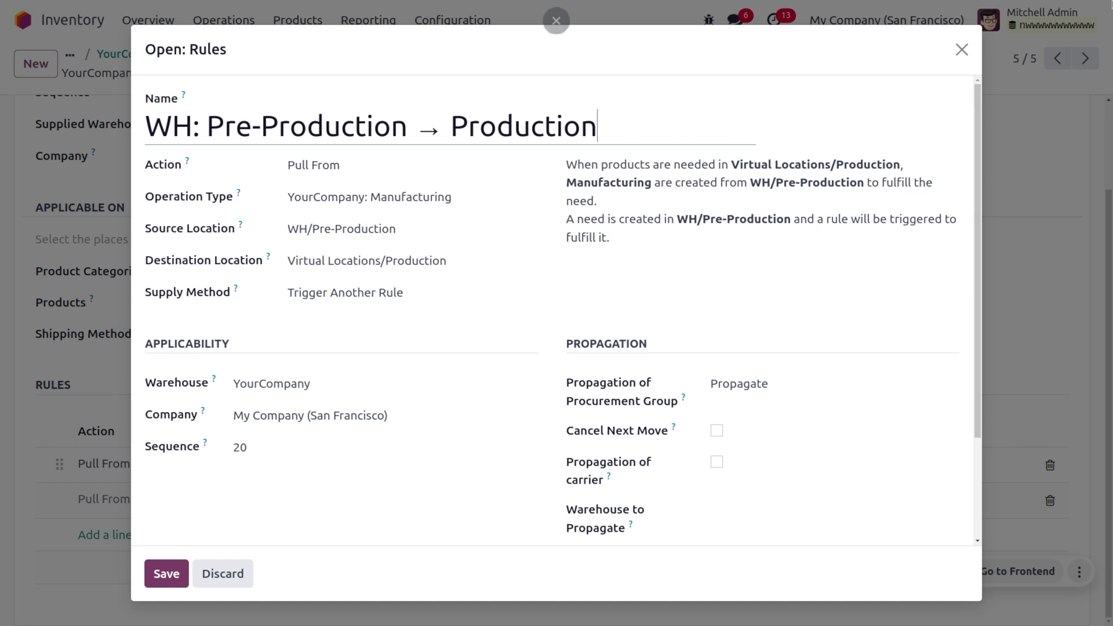
{"action": "left_click", "coordinate": [962, 49]}
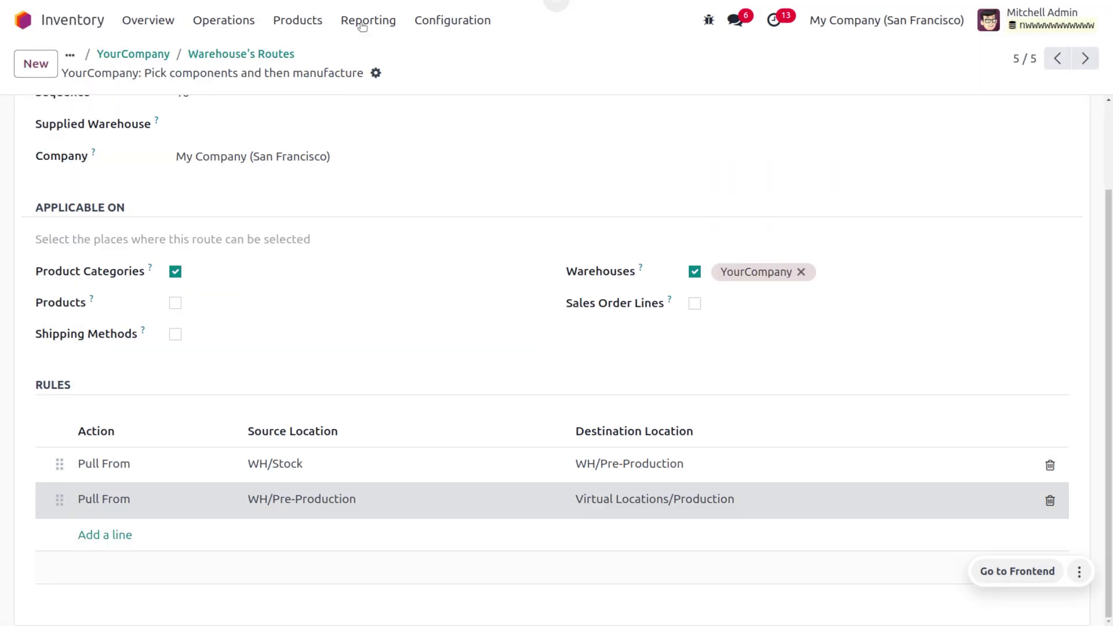
{"action": "left_click", "coordinate": [20, 29]}
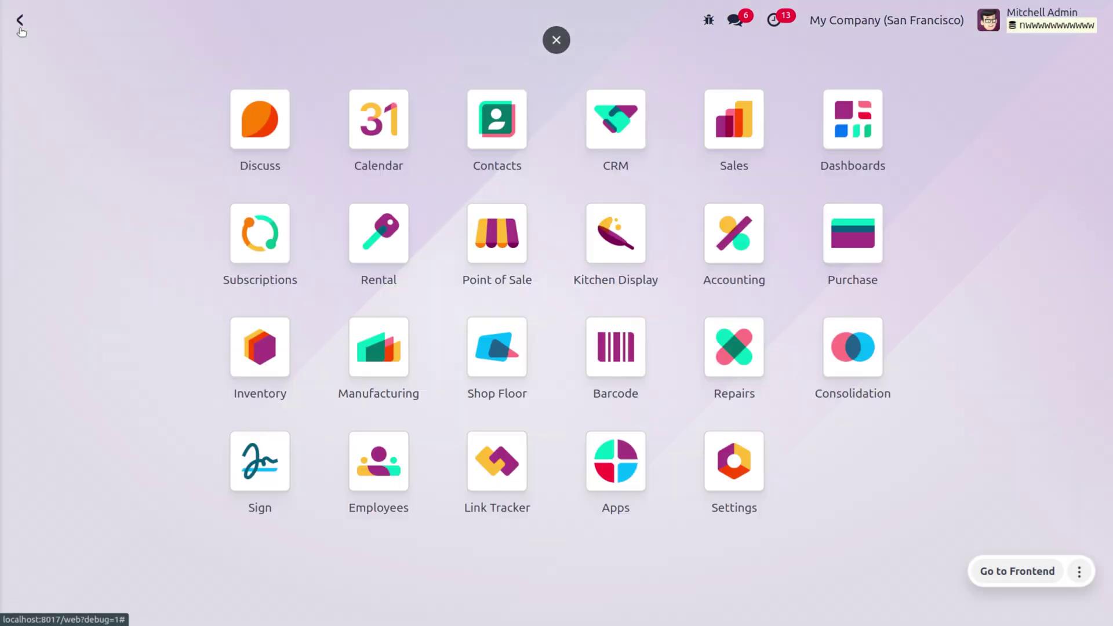
Open Manufacturing via 'm', then the Cabinet with Doors product's Bill of Materials list.
{"action": "type", "text": "m"}
{"action": "key", "text": "Return"}
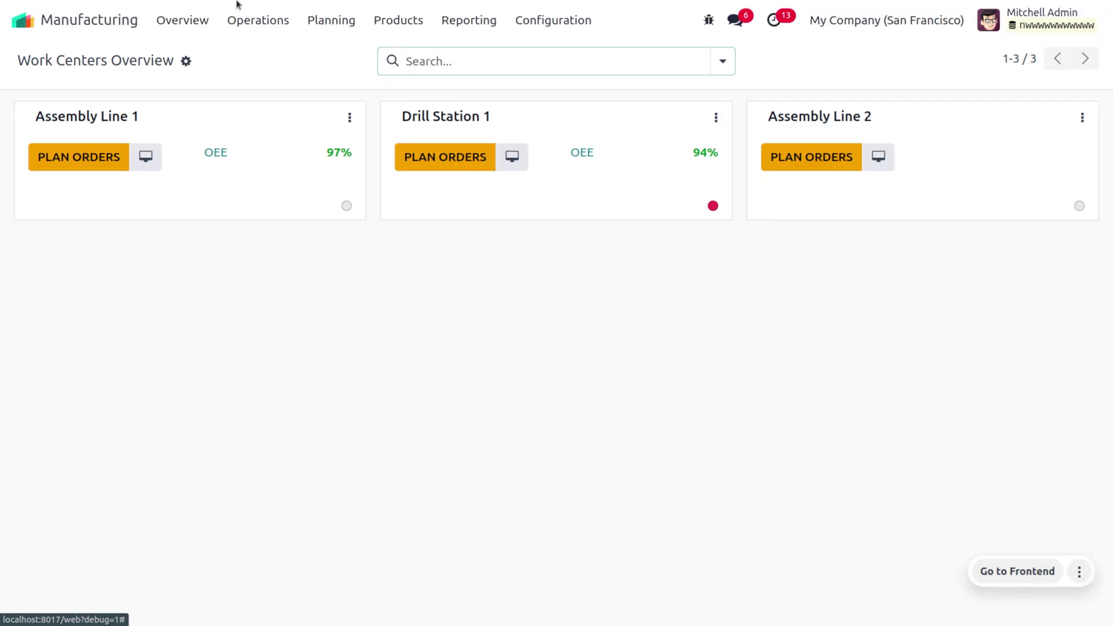
{"action": "left_click", "coordinate": [410, 22]}
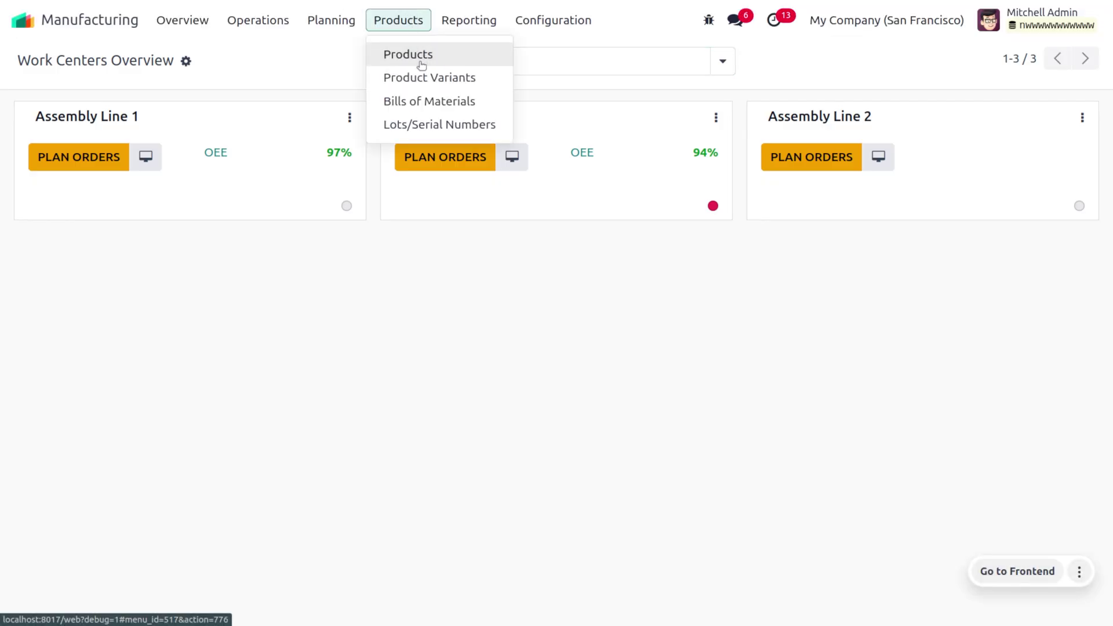
{"action": "left_click", "coordinate": [421, 58]}
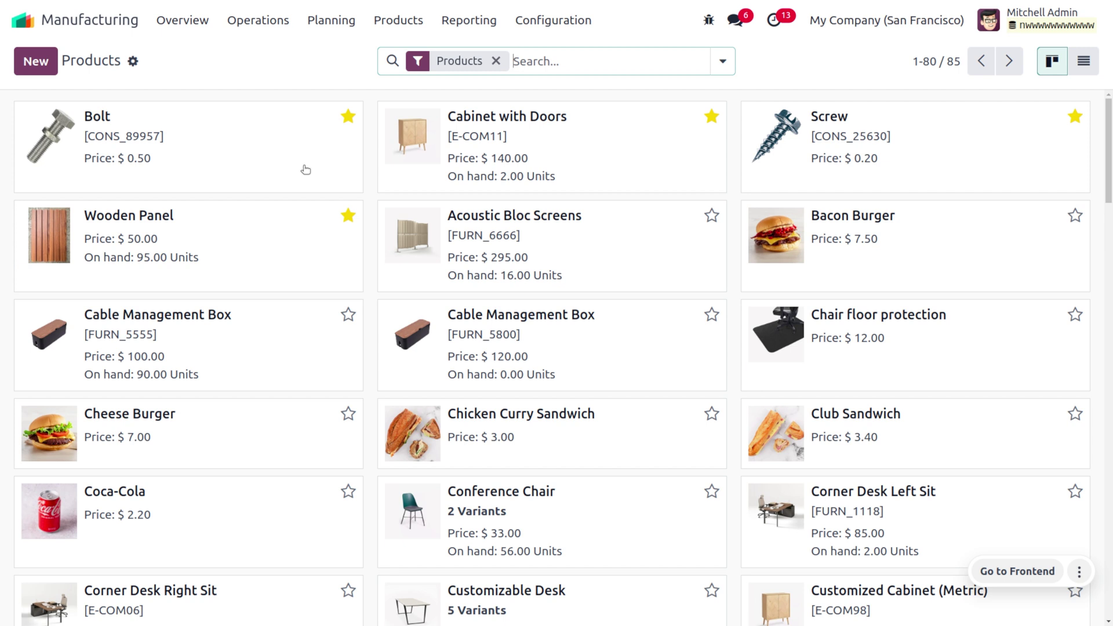
{"action": "left_click", "coordinate": [554, 166]}
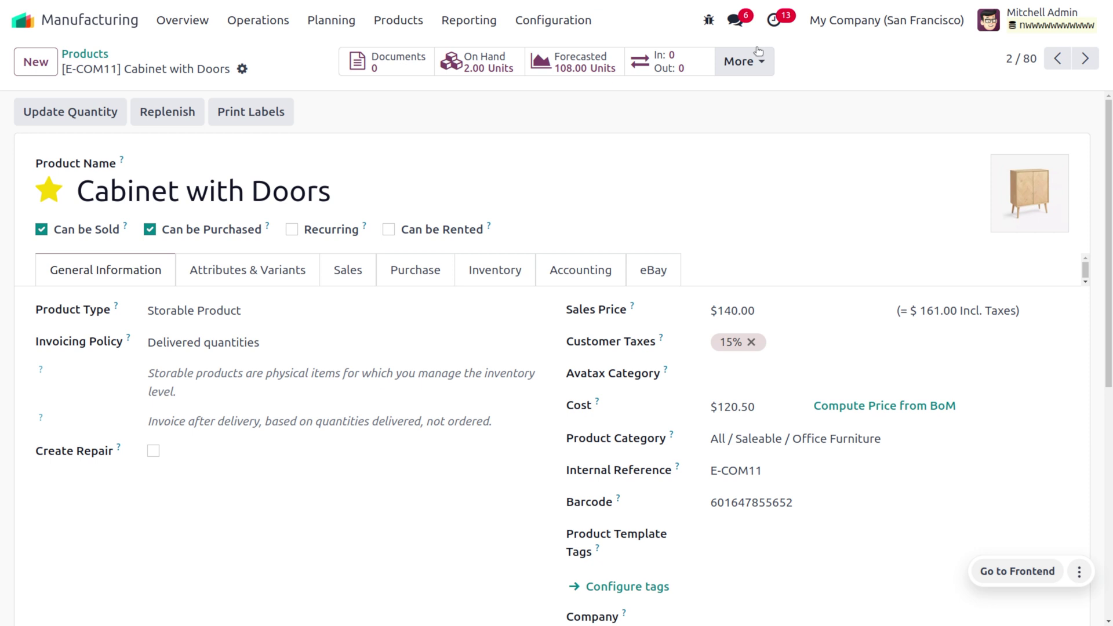
{"action": "left_click", "coordinate": [747, 62]}
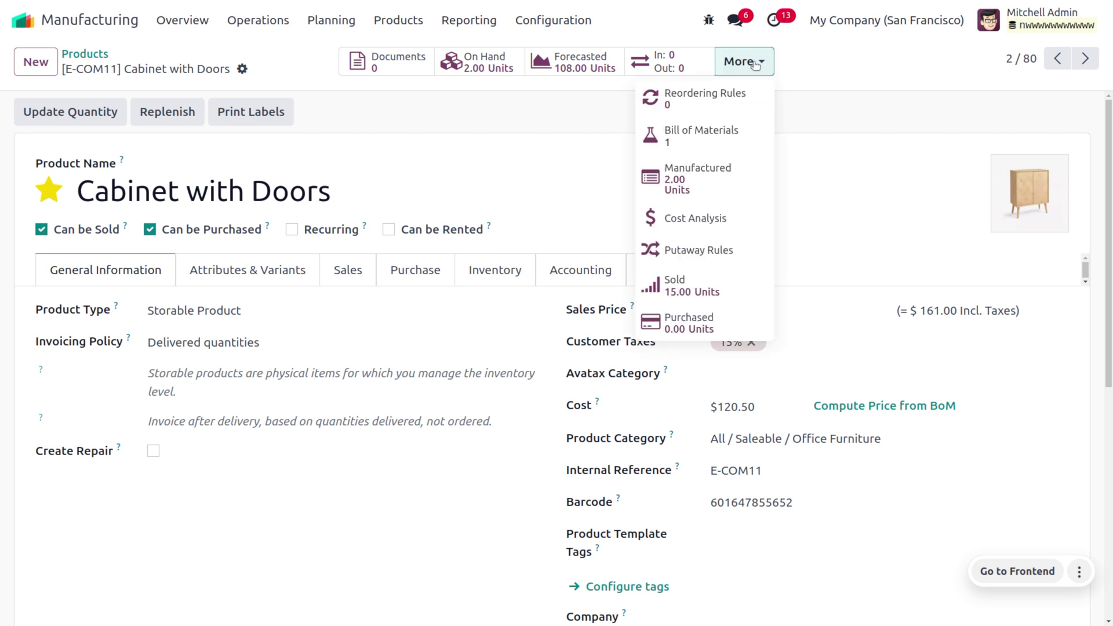
{"action": "left_click", "coordinate": [730, 131]}
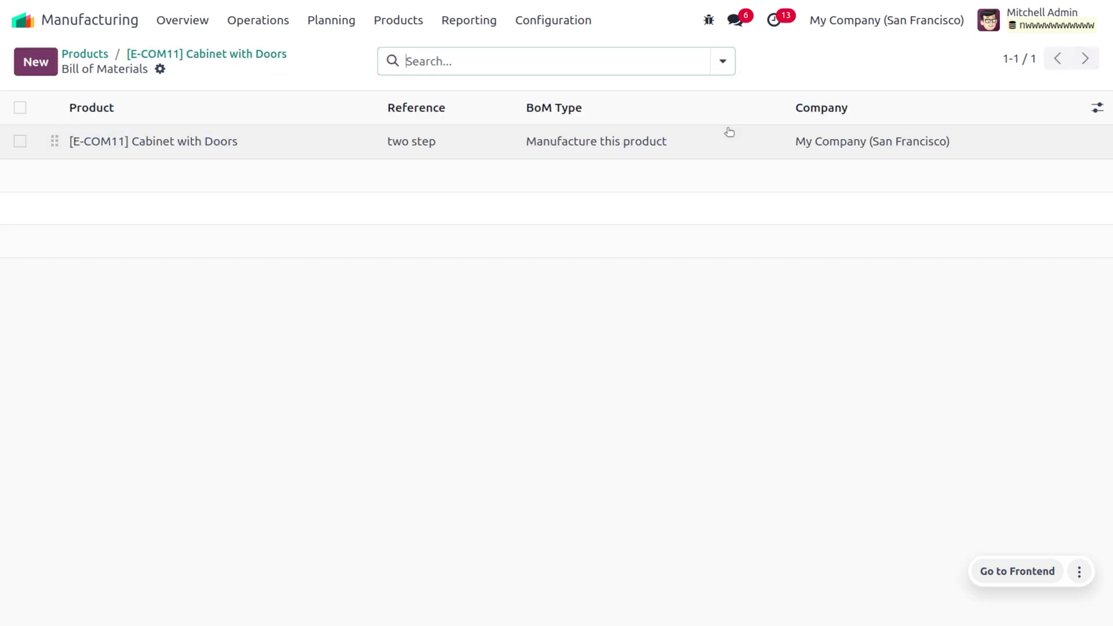
Open the 'two step' BoM and view its Assemble operation on Assembly Line 1, 60 minutes.
{"action": "left_click", "coordinate": [410, 139]}
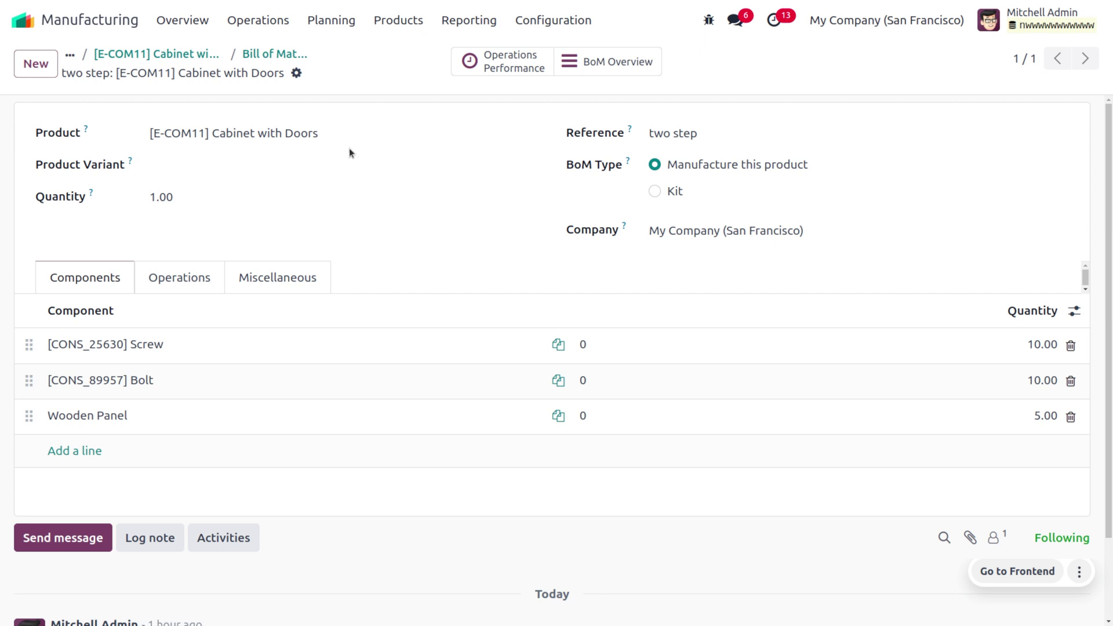
{"action": "left_click", "coordinate": [159, 281]}
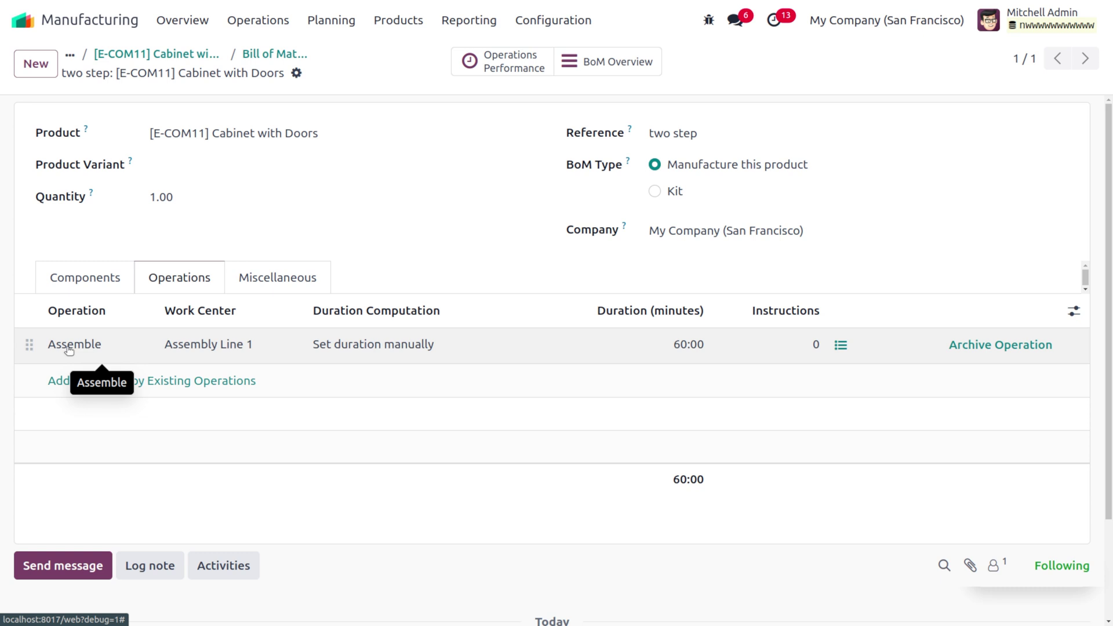
{"action": "left_click", "coordinate": [265, 22]}
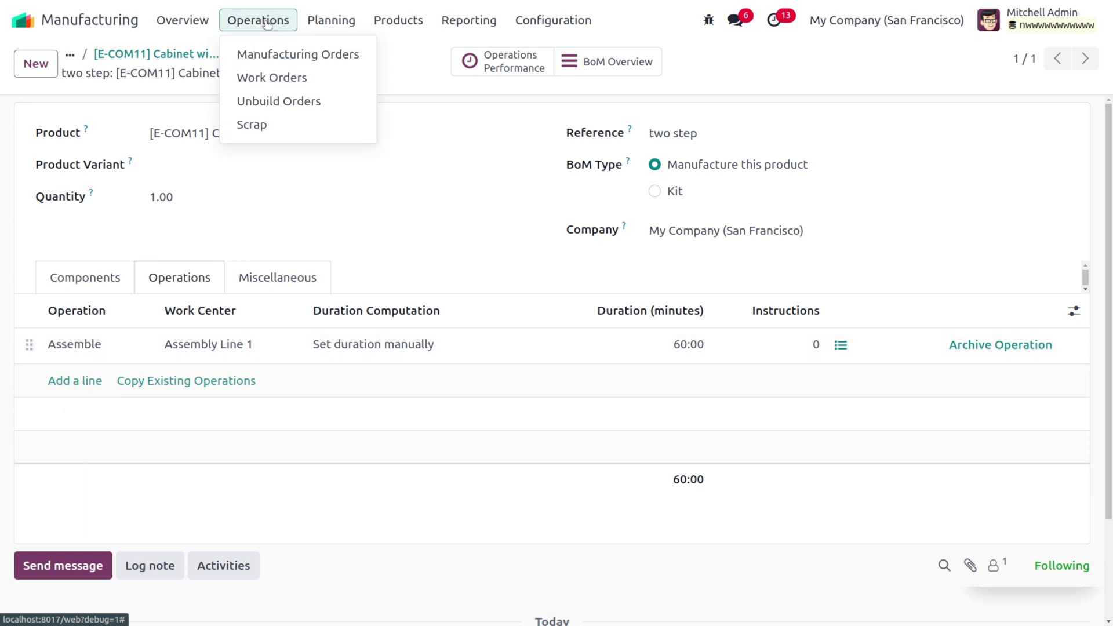
Create and confirm a new MO with BoM 'two step: [E-COM11] Cabinet with Doors'.
{"action": "left_click", "coordinate": [275, 52]}
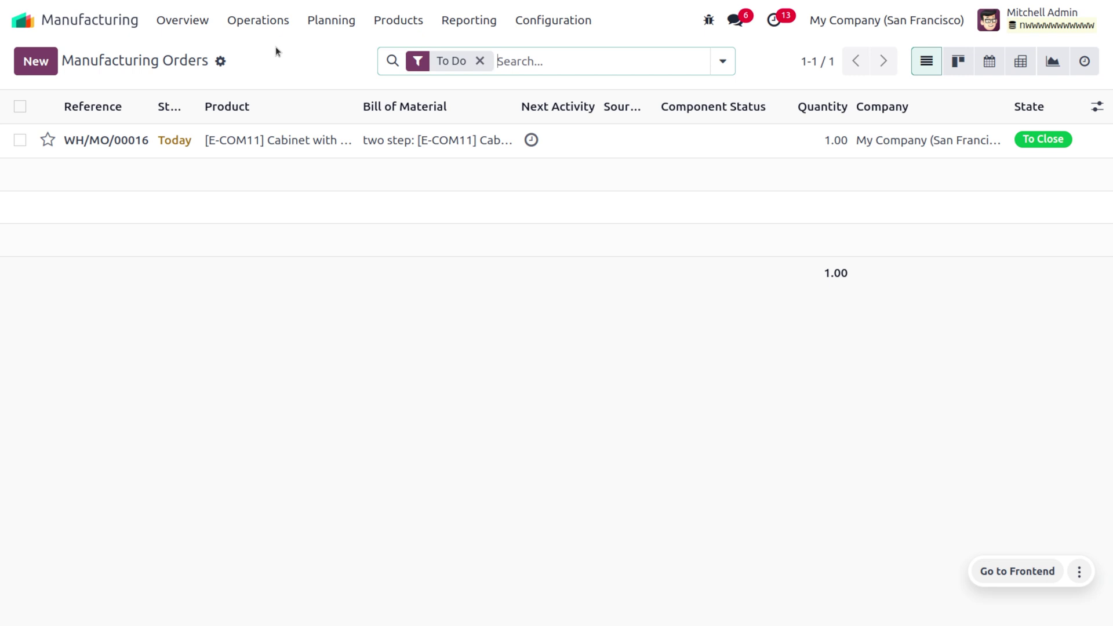
{"action": "left_click", "coordinate": [34, 64]}
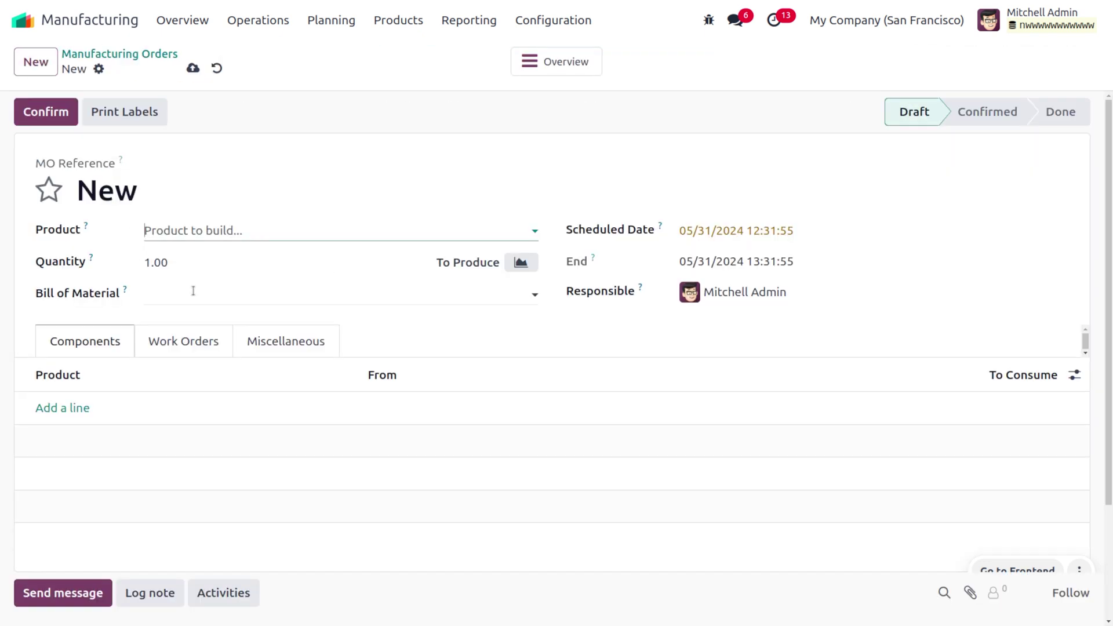
{"action": "left_click", "coordinate": [193, 291]}
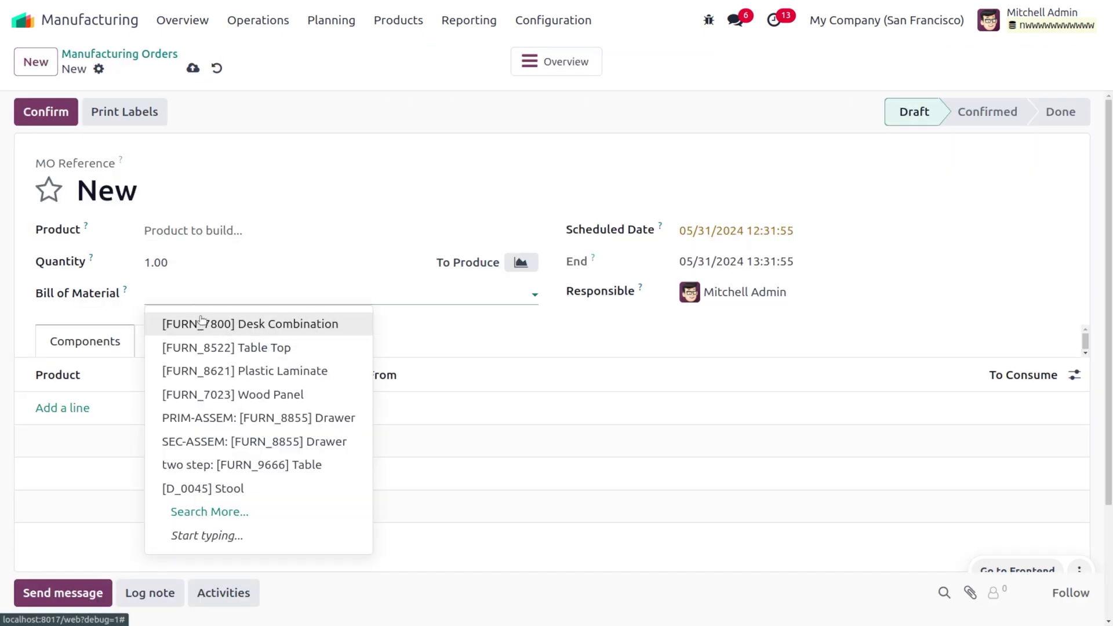
{"action": "type", "text": "tw"}
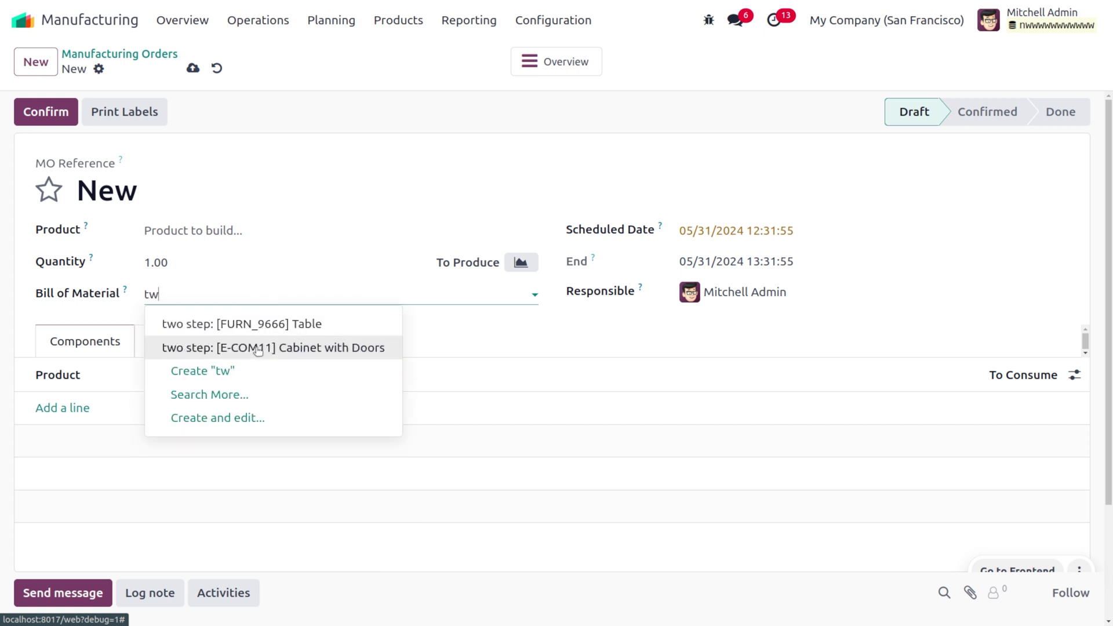
{"action": "left_click", "coordinate": [258, 350]}
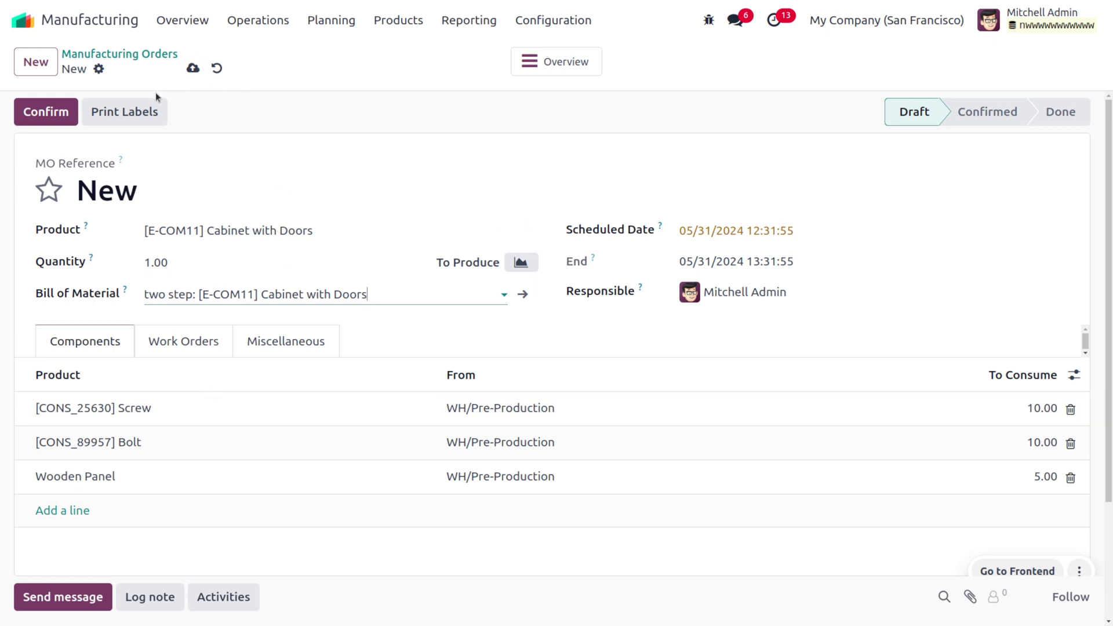
{"action": "left_click", "coordinate": [51, 110]}
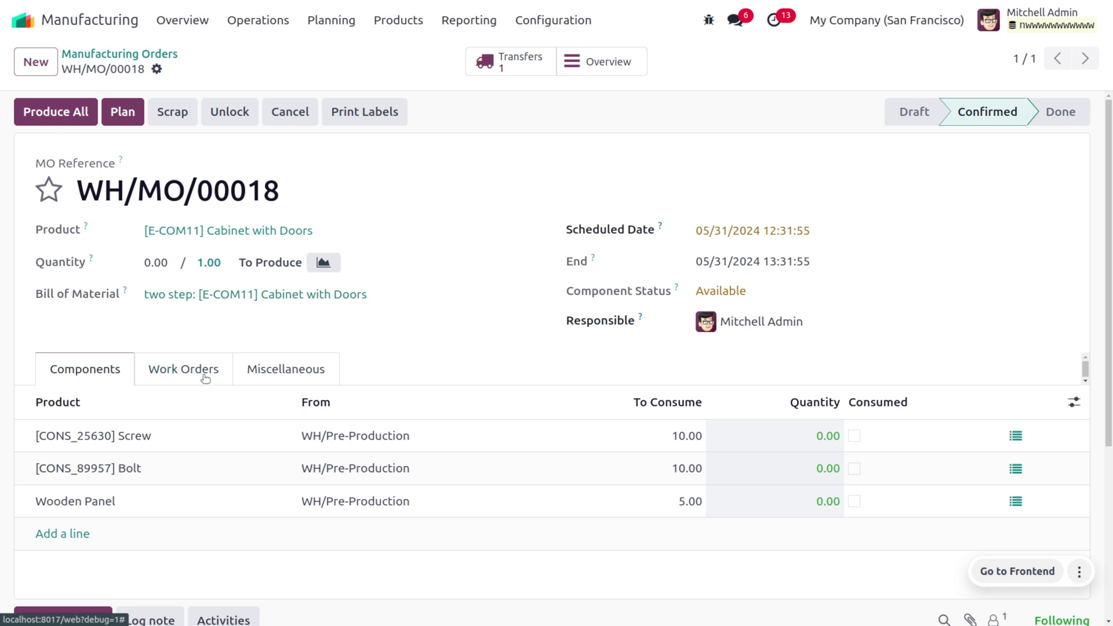
Validate pick transfer WH/PC/00010, then plan WH/MO/00018's work orders.
{"action": "left_click", "coordinate": [204, 377]}
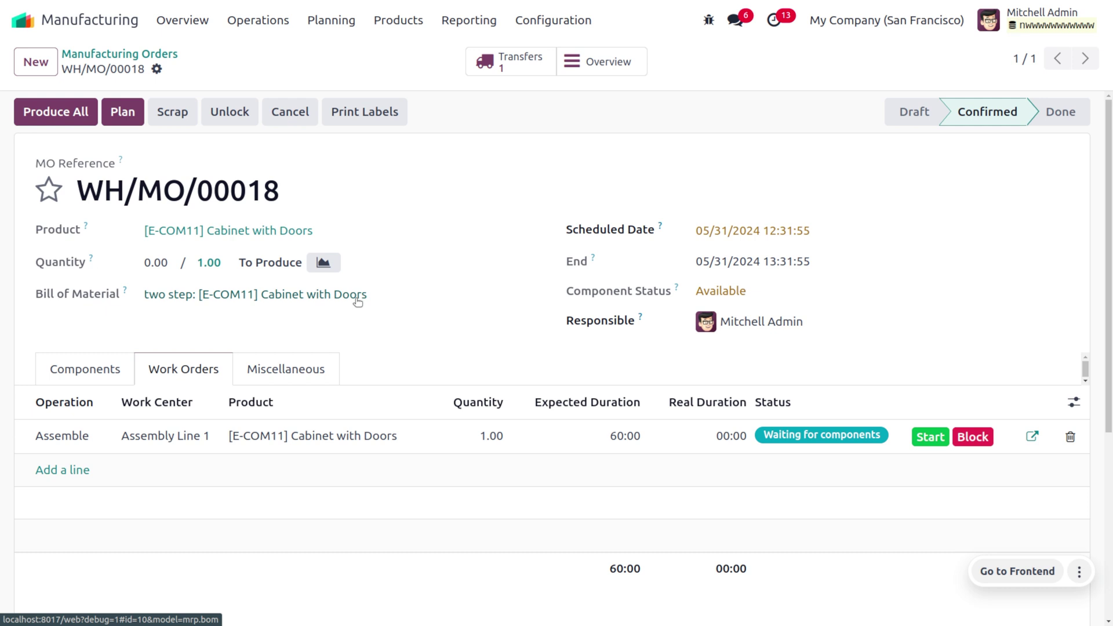
{"action": "left_click", "coordinate": [495, 63]}
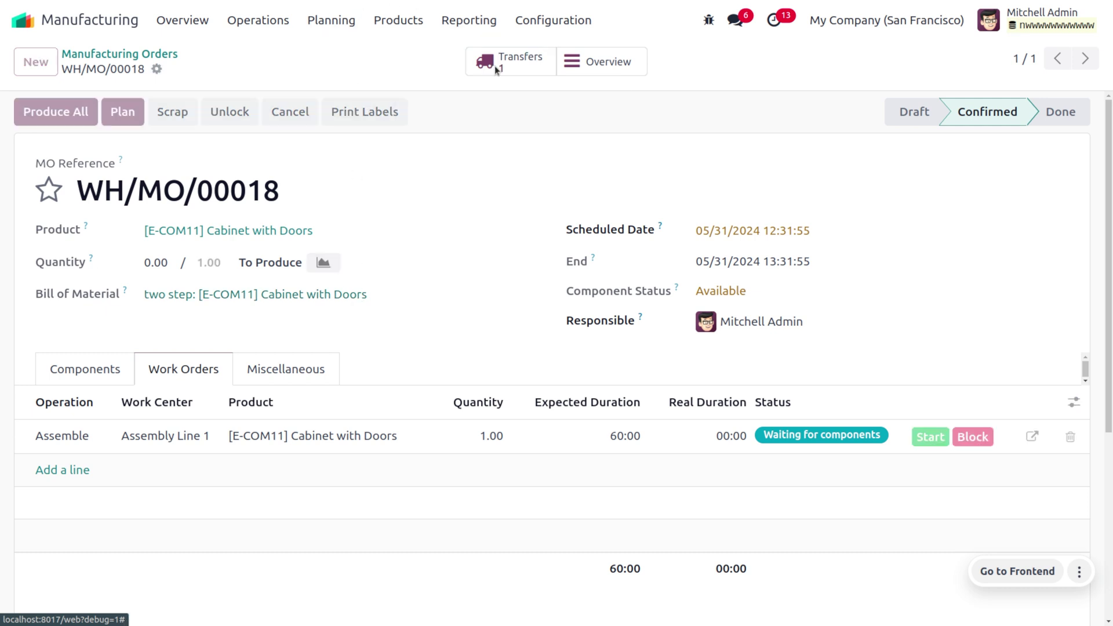
{"action": "left_click", "coordinate": [49, 101]}
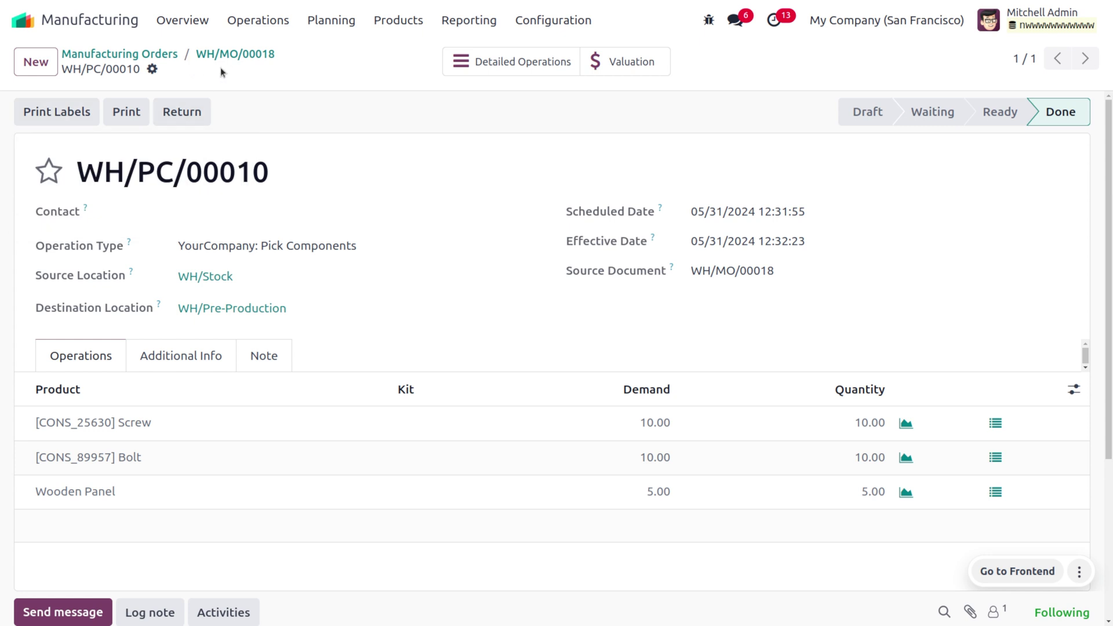
{"action": "left_click", "coordinate": [240, 56]}
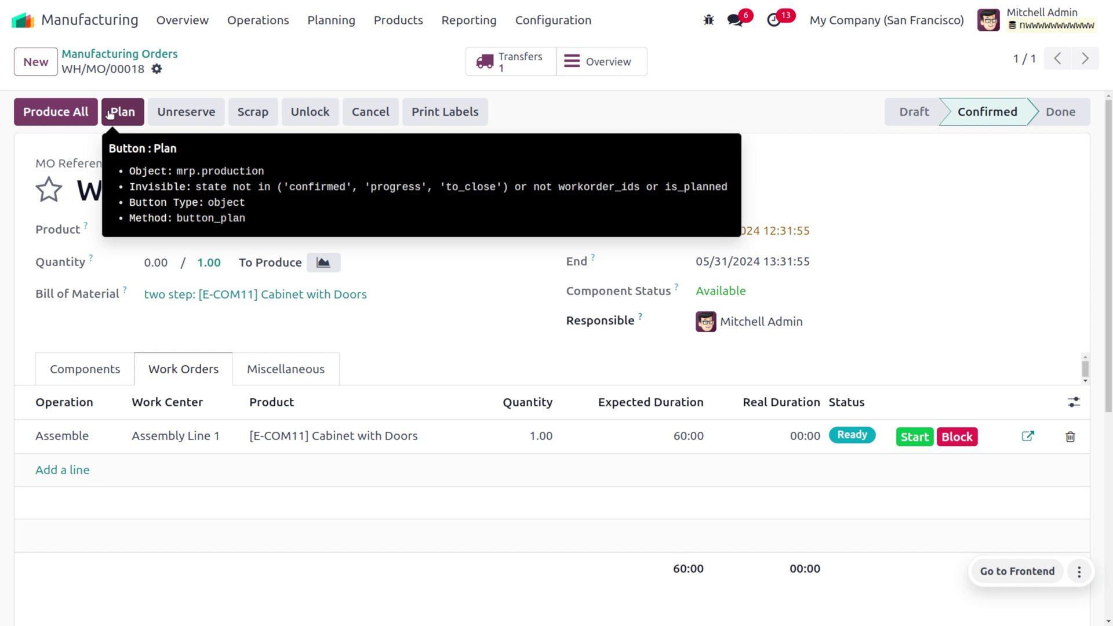
{"action": "left_click", "coordinate": [110, 114]}
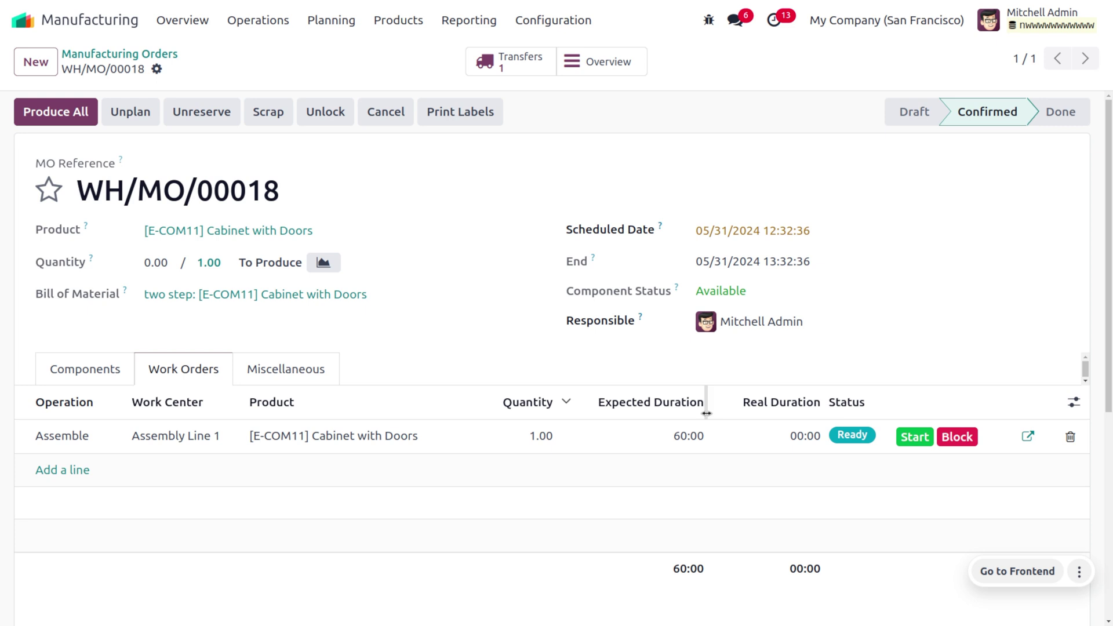
Start and finish the Assemble work order; Cabinet with Doors shows 2.00 on hand.
{"action": "left_click", "coordinate": [914, 440]}
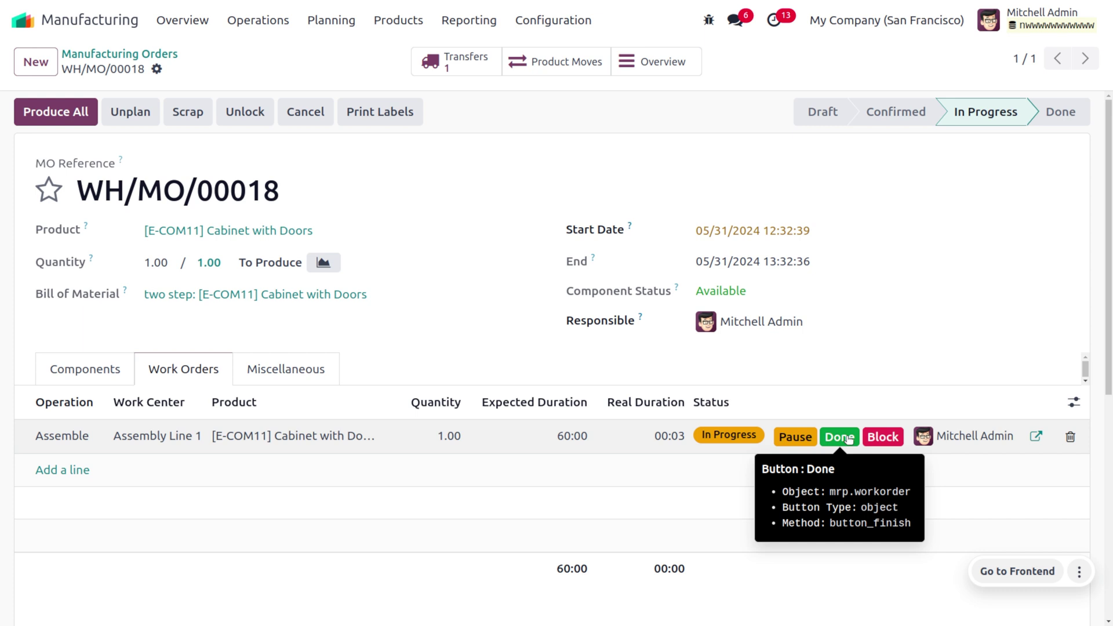
{"action": "left_click", "coordinate": [840, 437]}
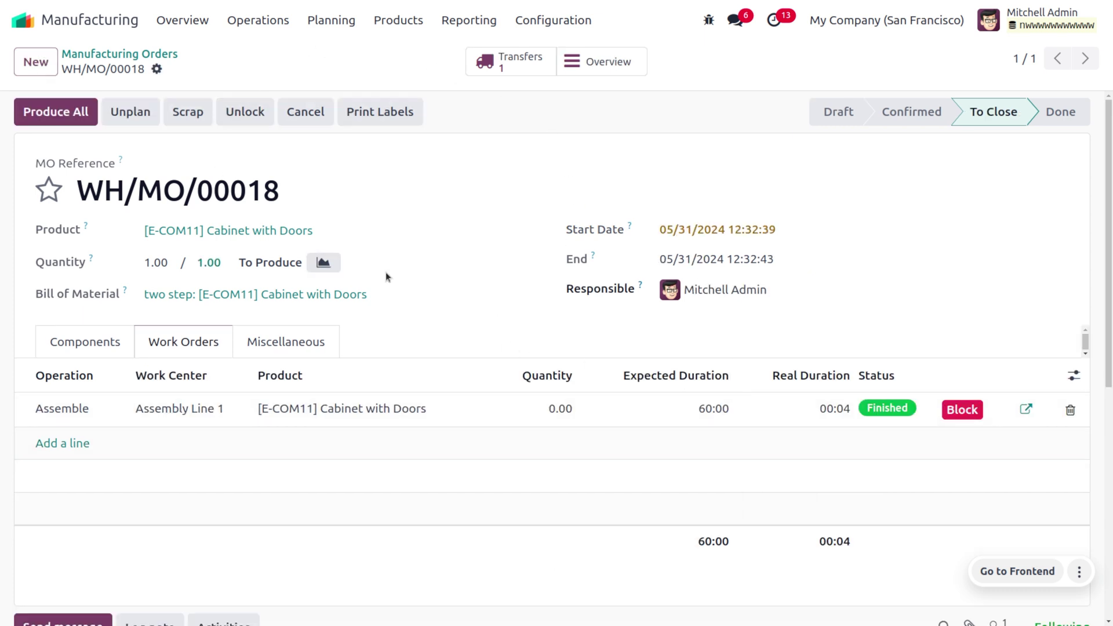
{"action": "left_click", "coordinate": [394, 23]}
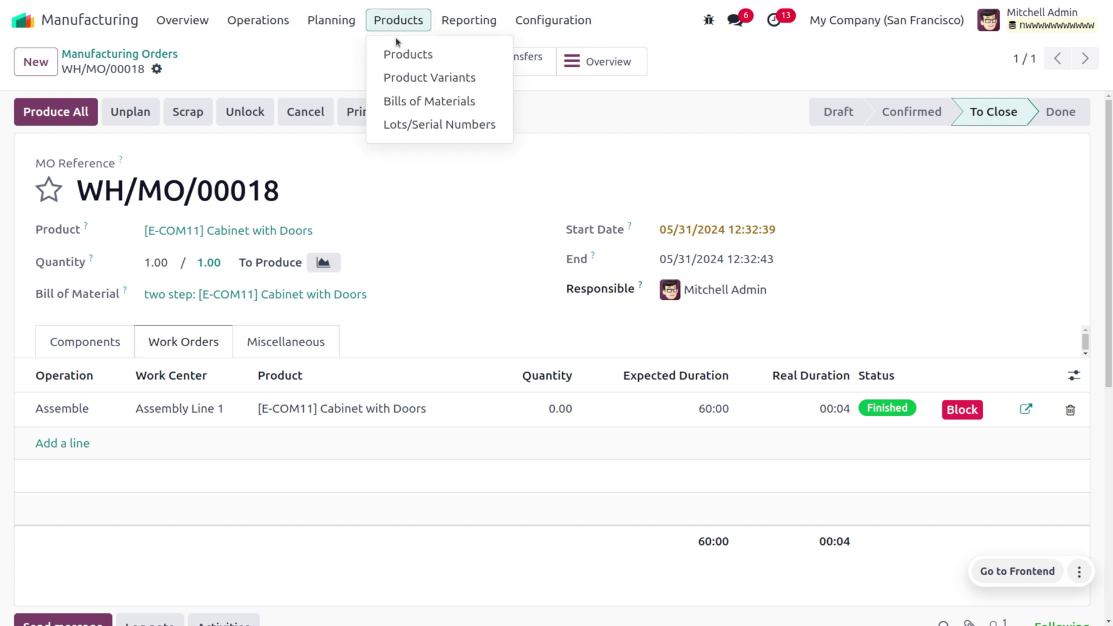
{"action": "left_click", "coordinate": [407, 56]}
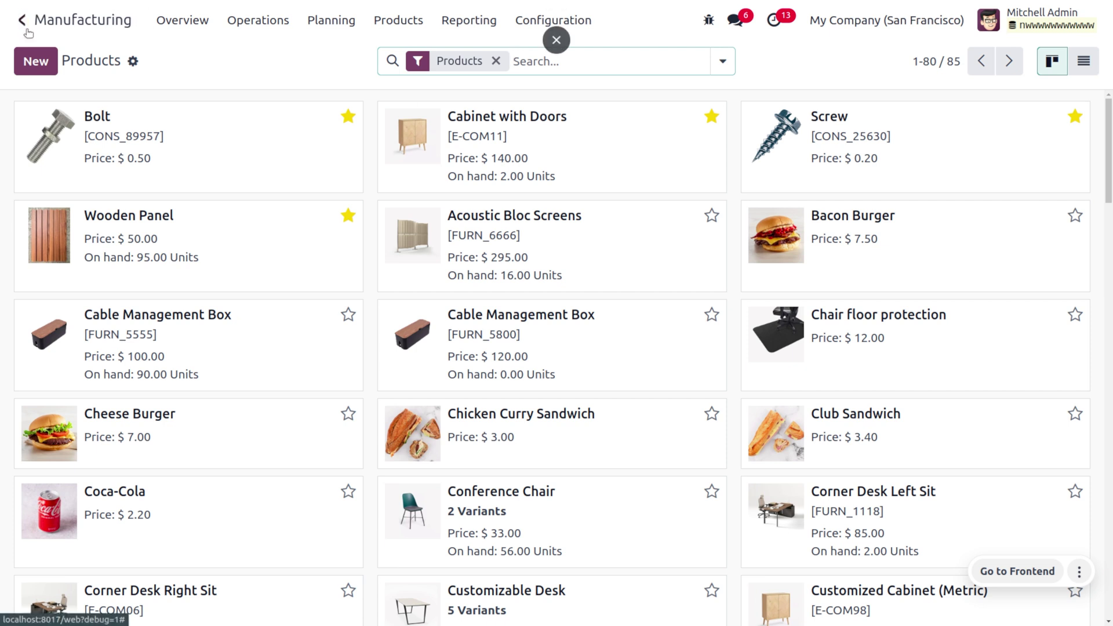
{"action": "left_click", "coordinate": [24, 22]}
Close production of WH/MO/00018 in the Shop Floor app and leave for home.
{"action": "type", "text": "sh"}
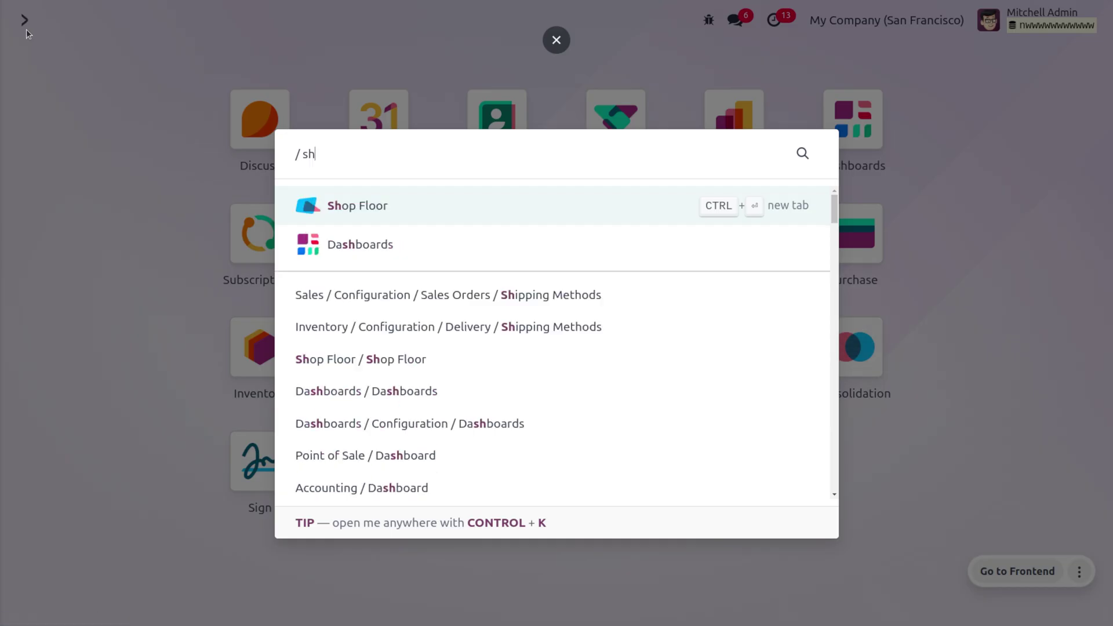
{"action": "type", "text": "op"}
{"action": "key", "text": "Return"}
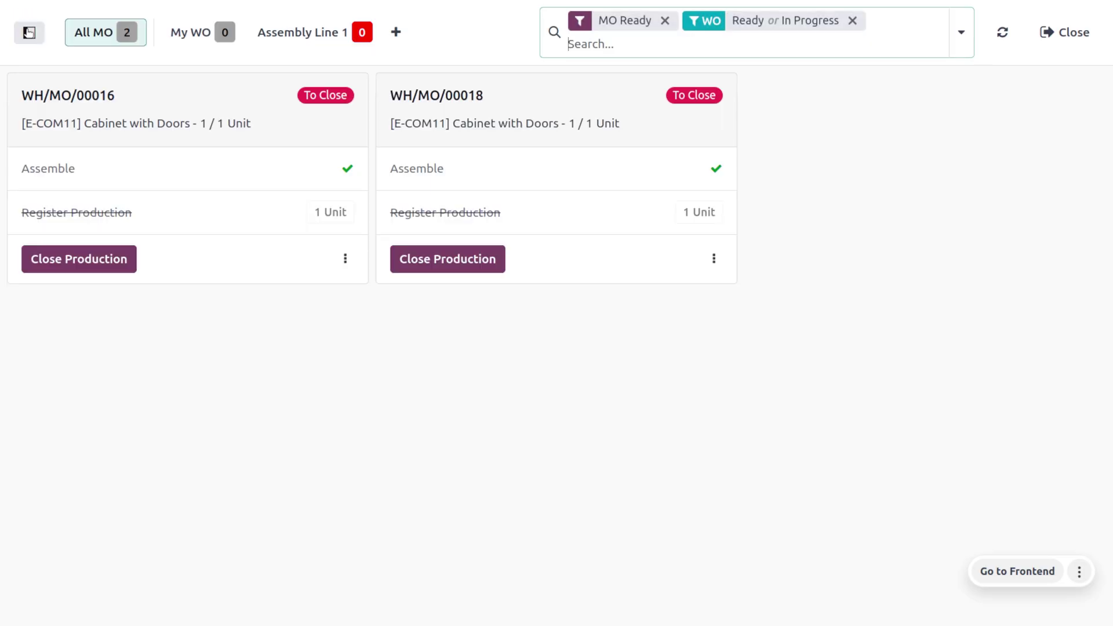
{"action": "left_click", "coordinate": [440, 264]}
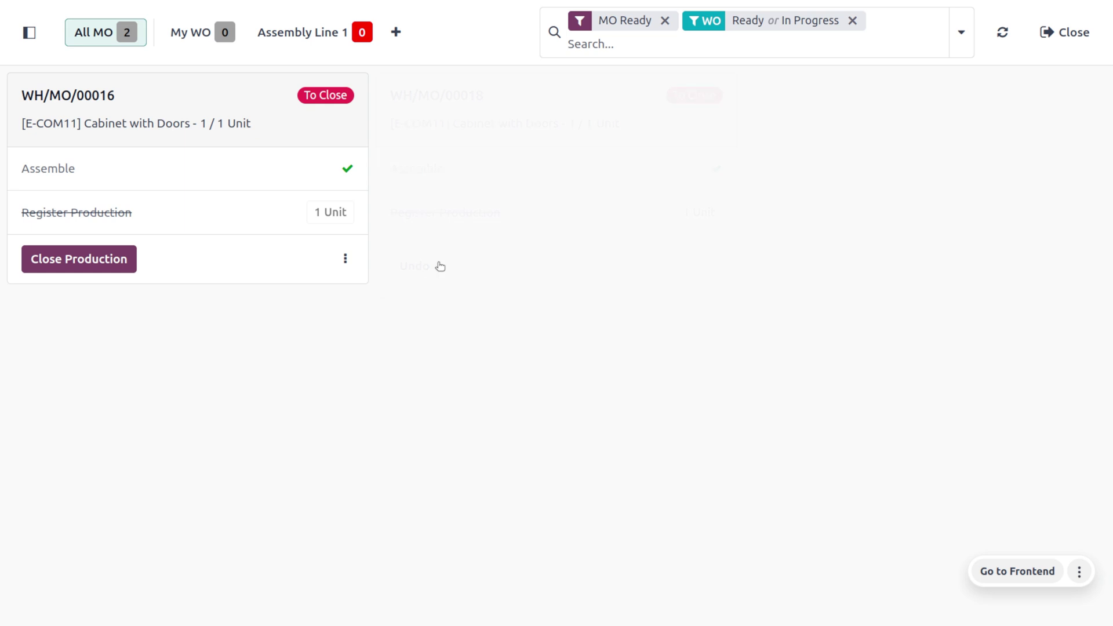
{"action": "left_click", "coordinate": [1051, 30]}
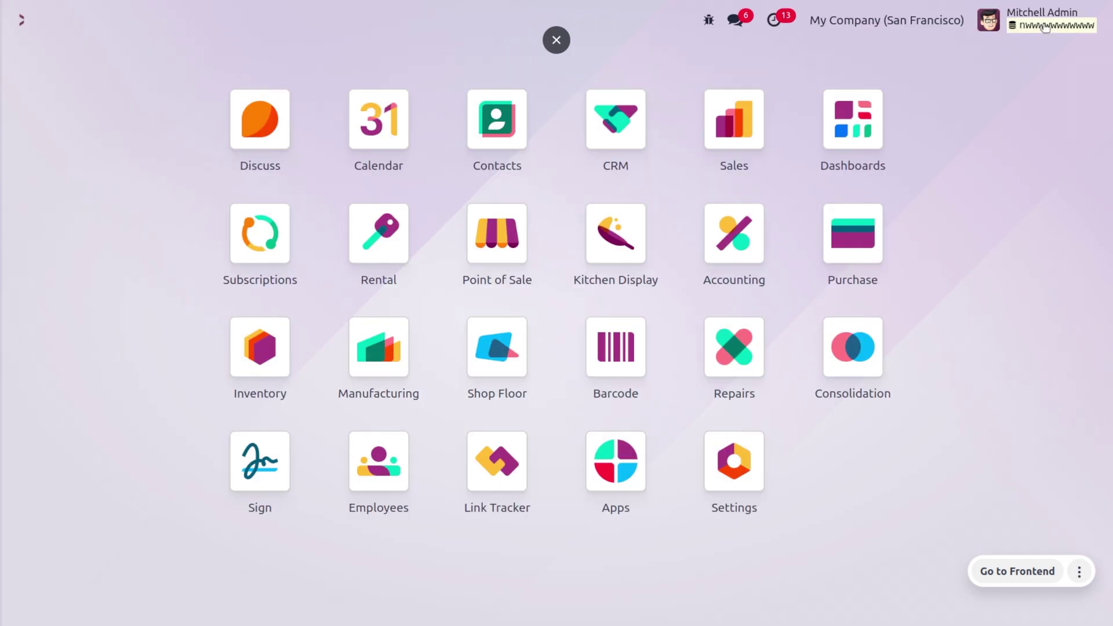
Open Manufacturing's Products list to confirm Cabinet with Doors at 3.00 units on hand.
{"action": "type", "text": "ma"}
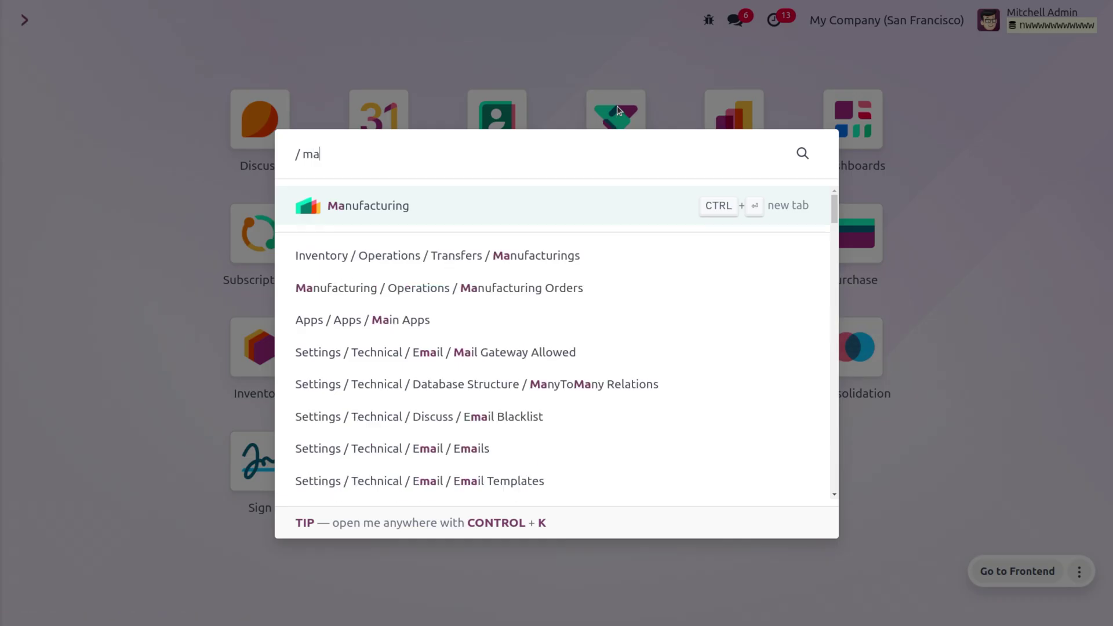
{"action": "key", "text": "Return"}
{"action": "left_click", "coordinate": [405, 23]}
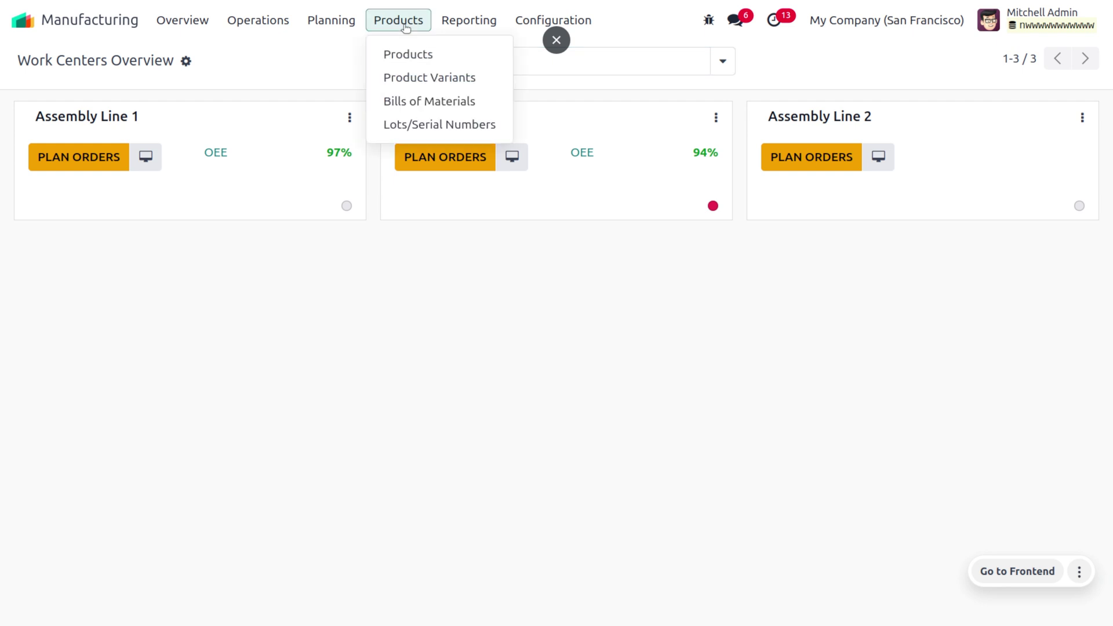
{"action": "left_click", "coordinate": [418, 54]}
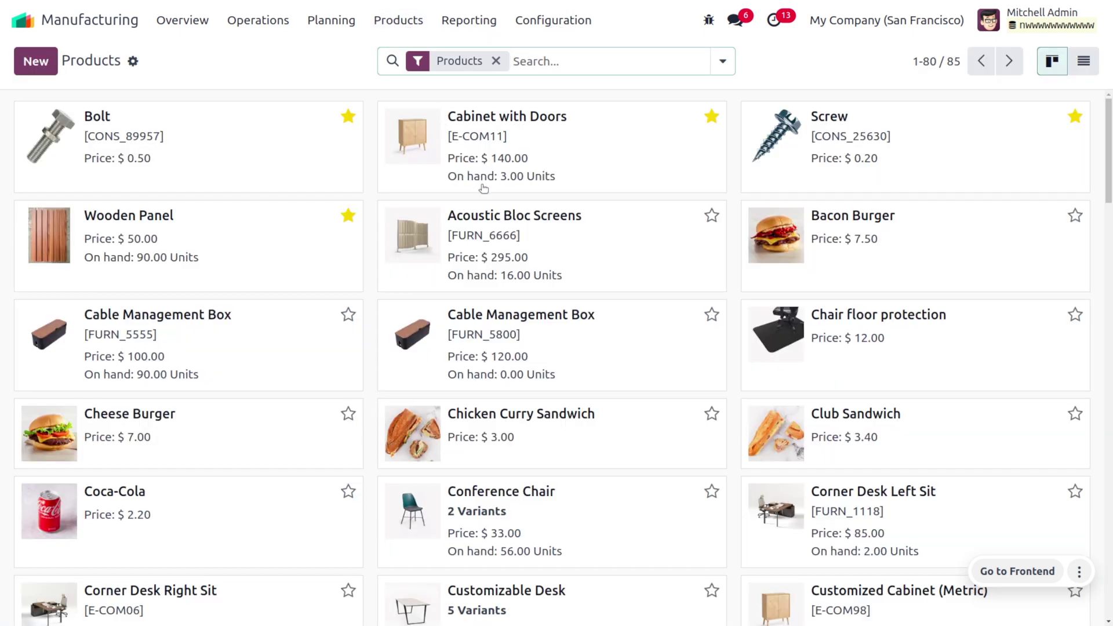